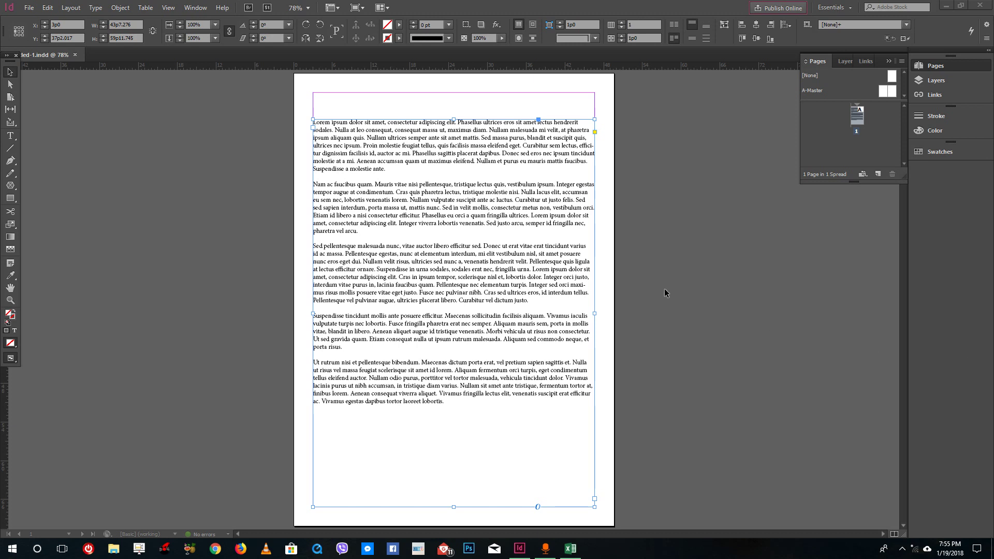
Nudge the text frame and return it, show the Insert Special Character submenu, and zoom in
{"action": "left_click_drag", "start_coordinate": [588, 255], "coordinate": [585, 253]}
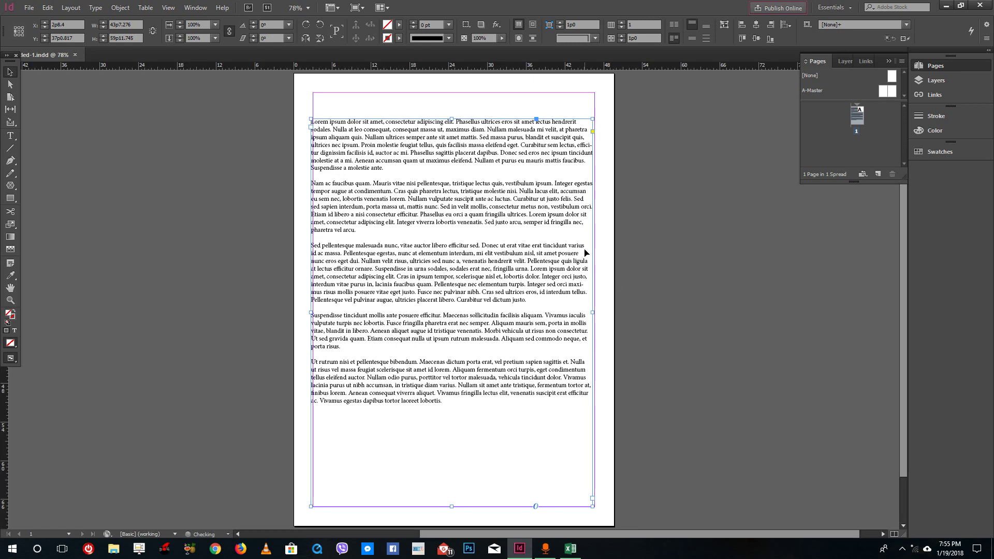
{"action": "left_click_drag", "start_coordinate": [481, 154], "coordinate": [484, 155]}
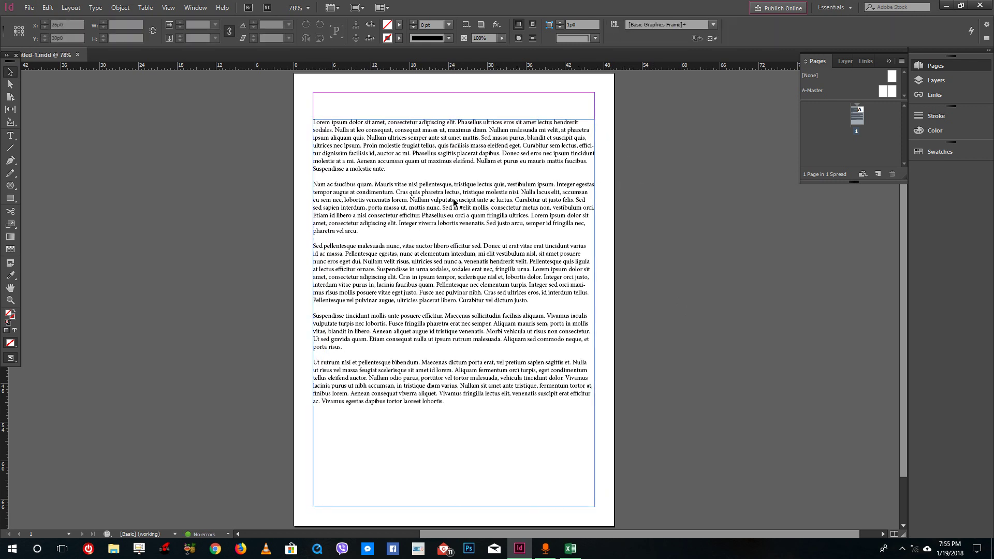
{"action": "left_click", "coordinate": [95, 8]}
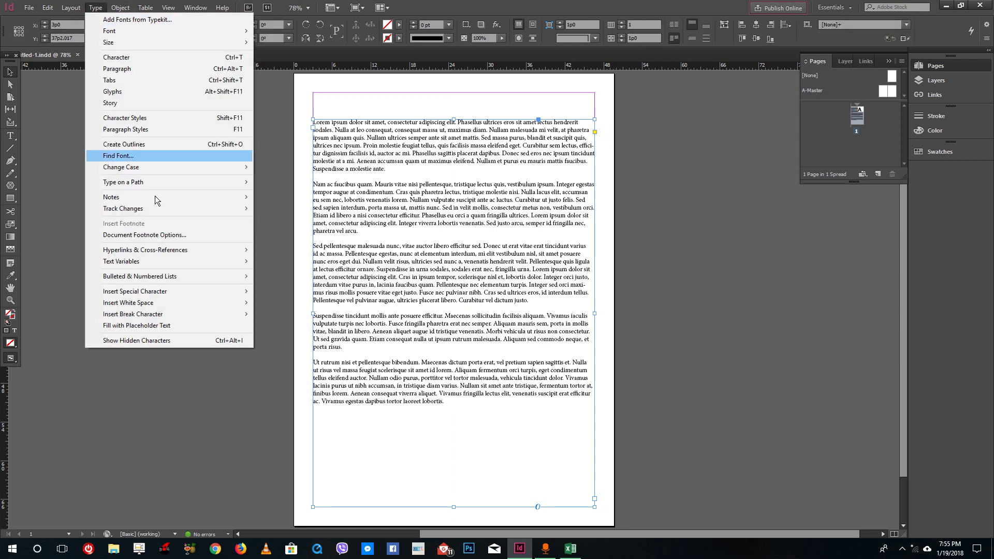
{"action": "mouse_move", "coordinate": [138, 293]}
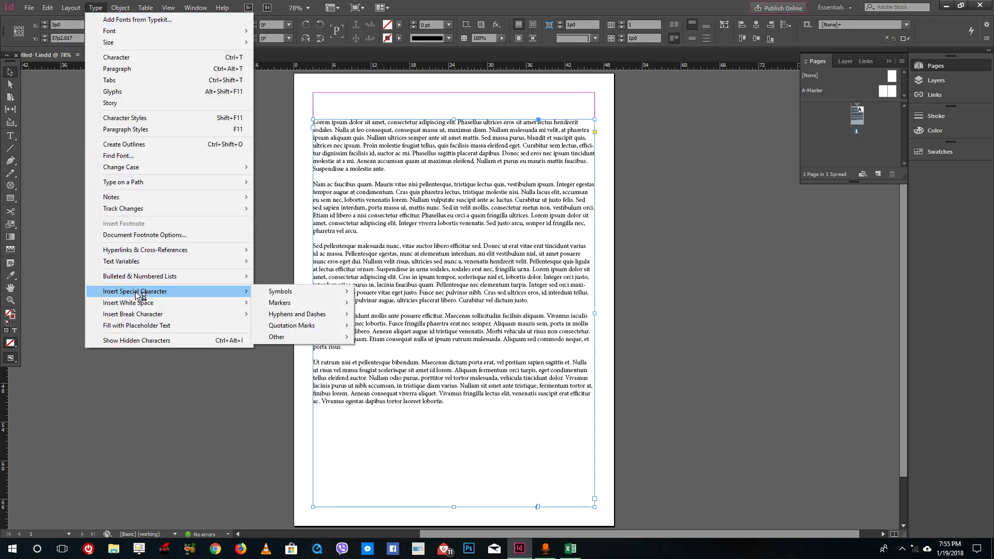
{"action": "left_click", "coordinate": [483, 372]}
Place the cursor after 'lobortis.' and insert a Bullet from Insert Special Character > Symbols
{"action": "scroll", "coordinate": [476, 409], "scroll_direction": "up", "scroll_amount": 2}
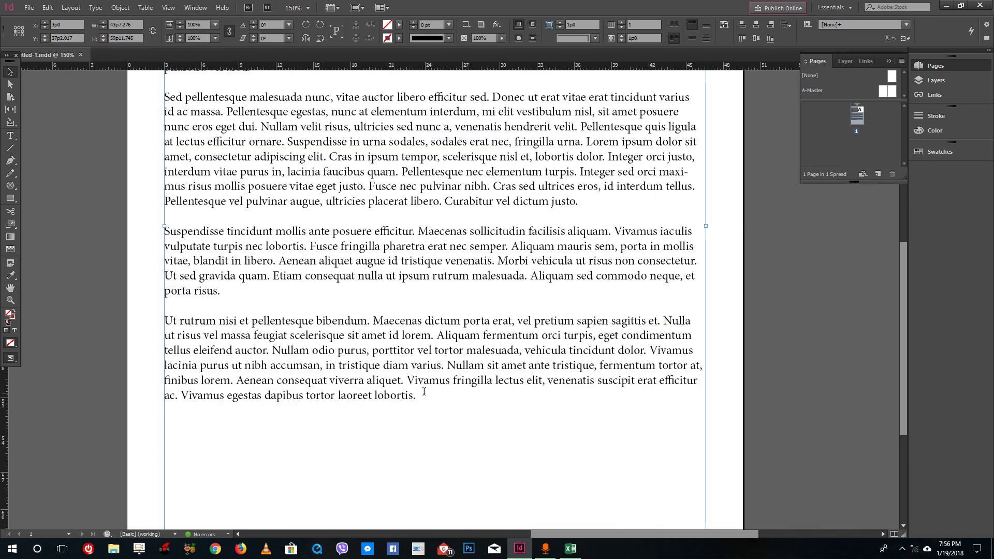
{"action": "double_click", "coordinate": [424, 395]}
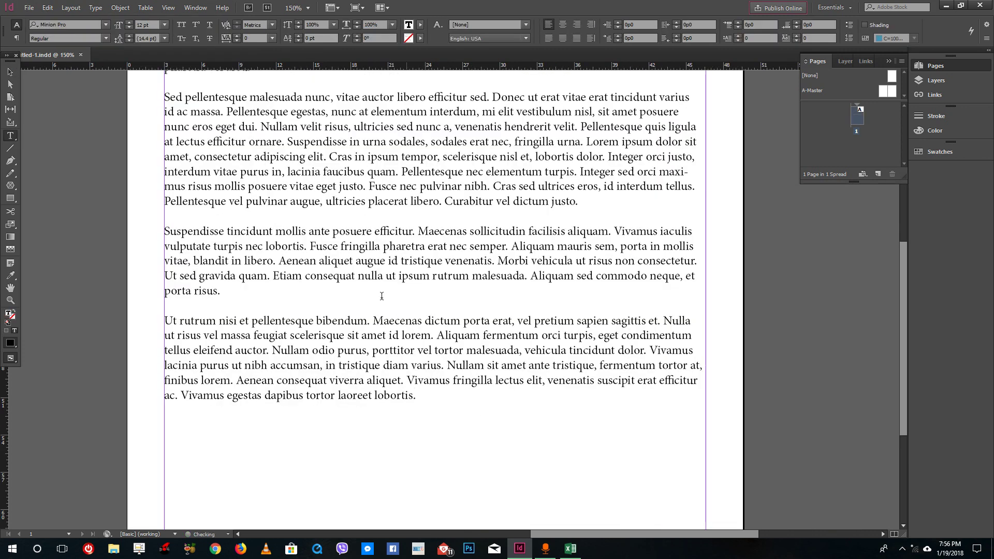
{"action": "left_click", "coordinate": [96, 7]}
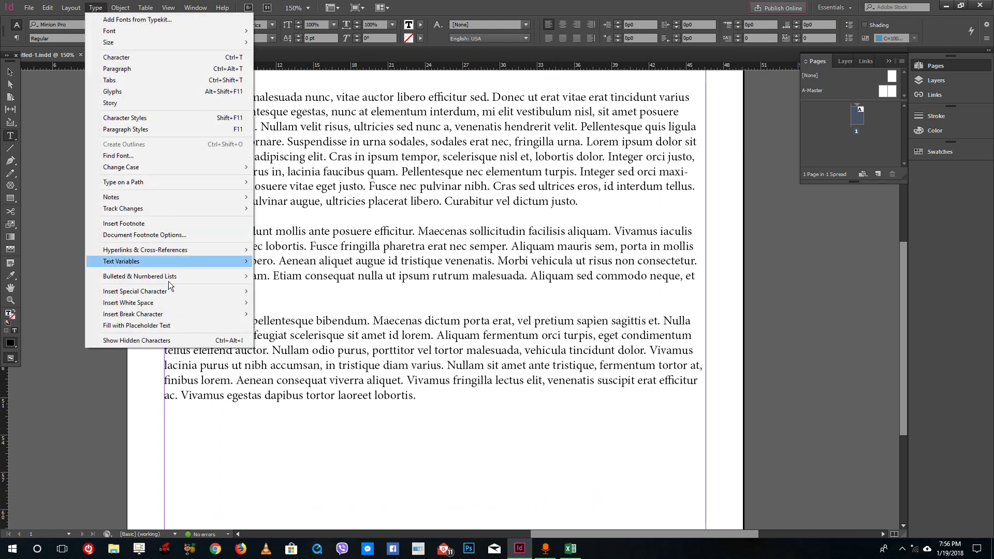
{"action": "mouse_move", "coordinate": [166, 291]}
{"action": "mouse_move", "coordinate": [314, 292]}
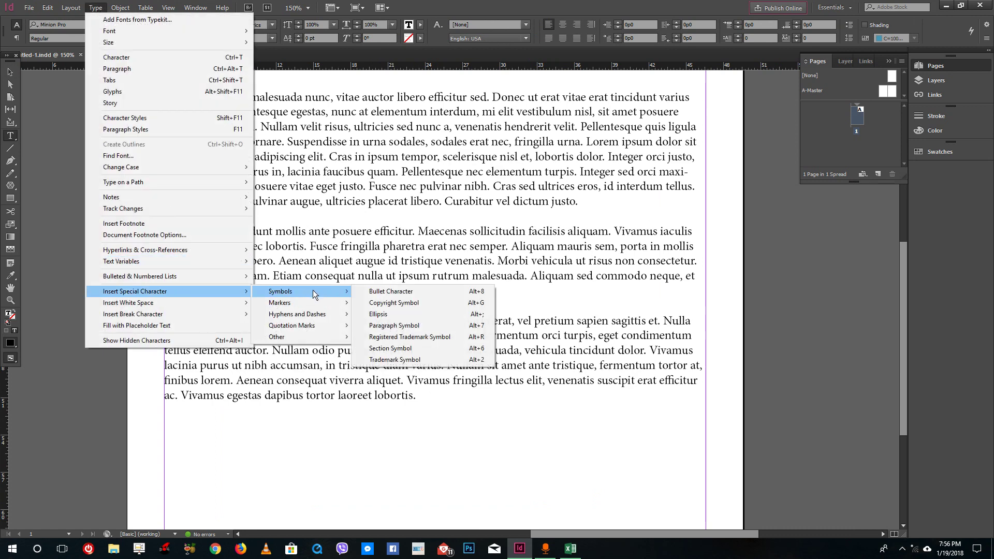
{"action": "left_click", "coordinate": [387, 291]}
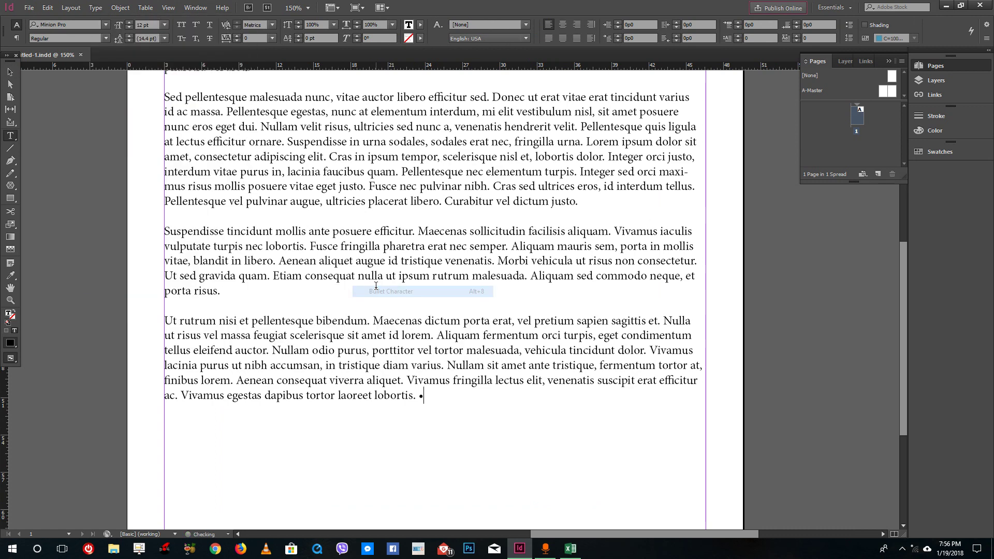
Insert a Copyright symbol after the bullet
{"action": "left_click", "coordinate": [120, 8]}
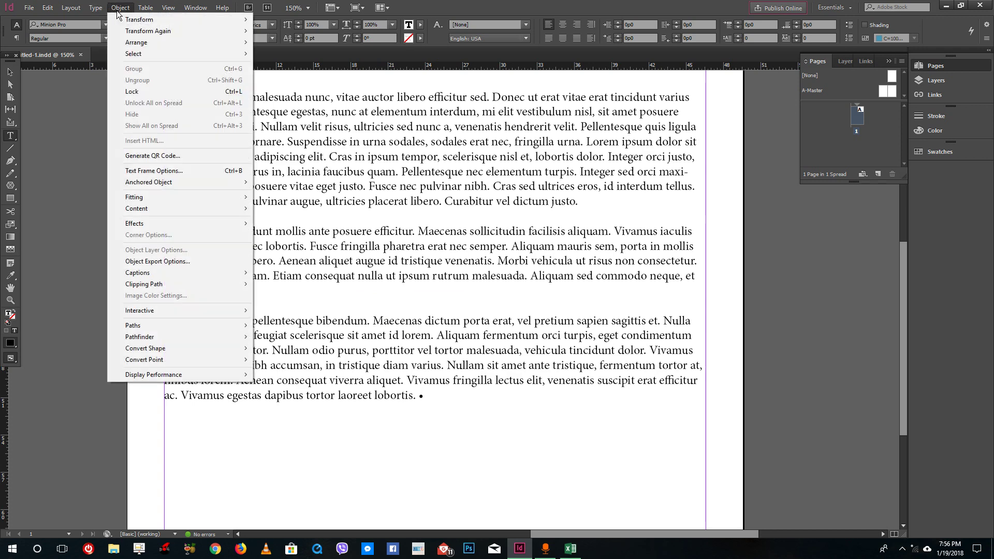
{"action": "mouse_move", "coordinate": [95, 8]}
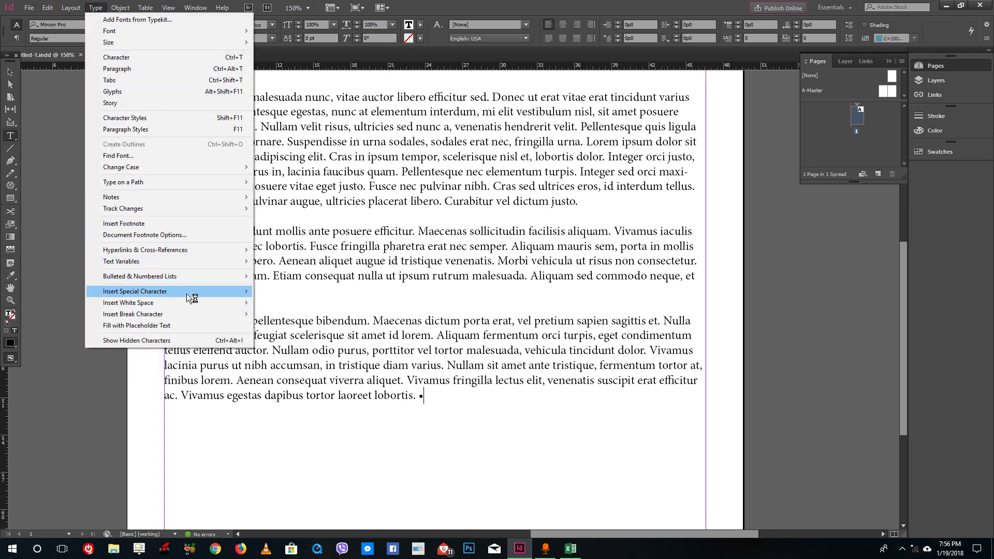
{"action": "mouse_move", "coordinate": [188, 291]}
{"action": "mouse_move", "coordinate": [309, 291]}
{"action": "left_click", "coordinate": [372, 303]}
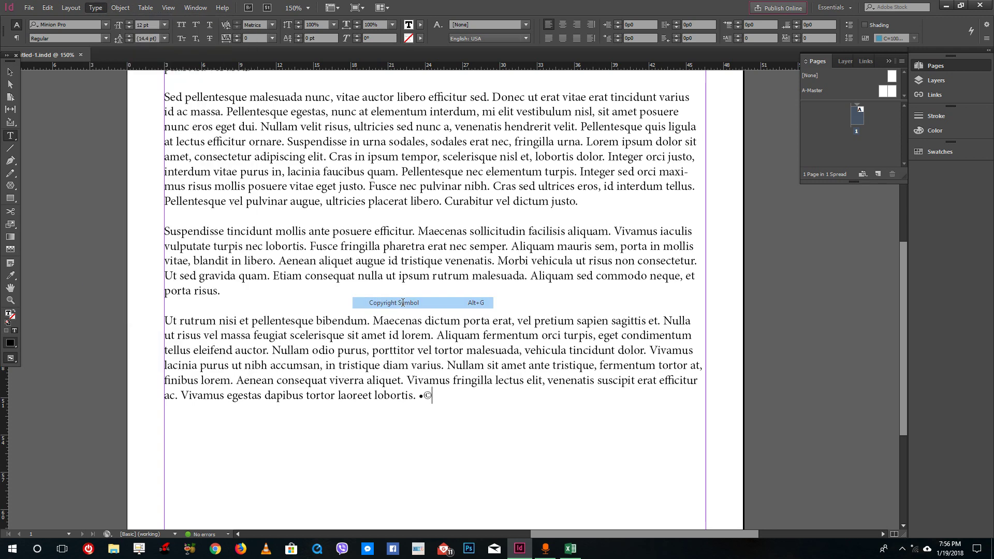
Insert a Section symbol after the copyright sign, then open the Glyphs panel
{"action": "left_click", "coordinate": [120, 7]}
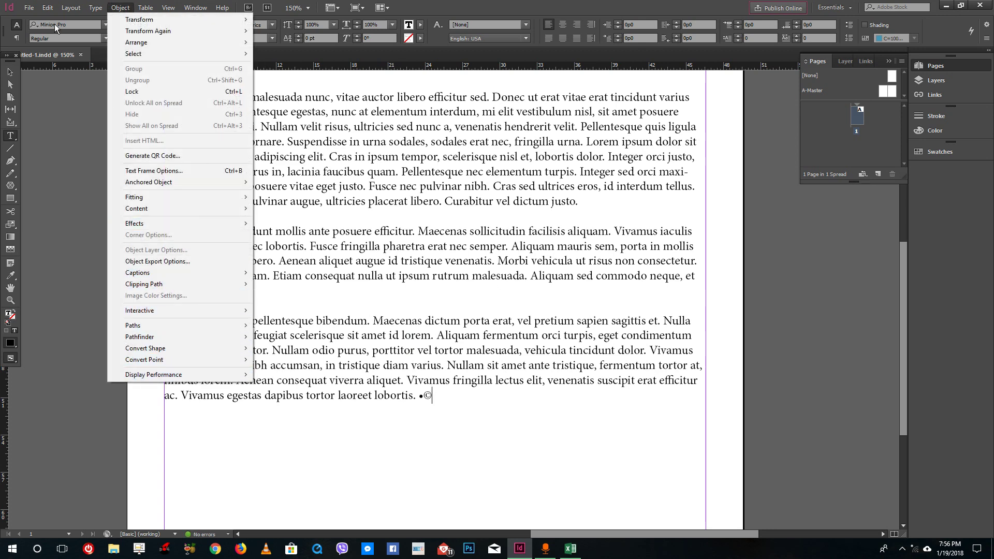
{"action": "mouse_move", "coordinate": [95, 7]}
{"action": "mouse_move", "coordinate": [242, 291]}
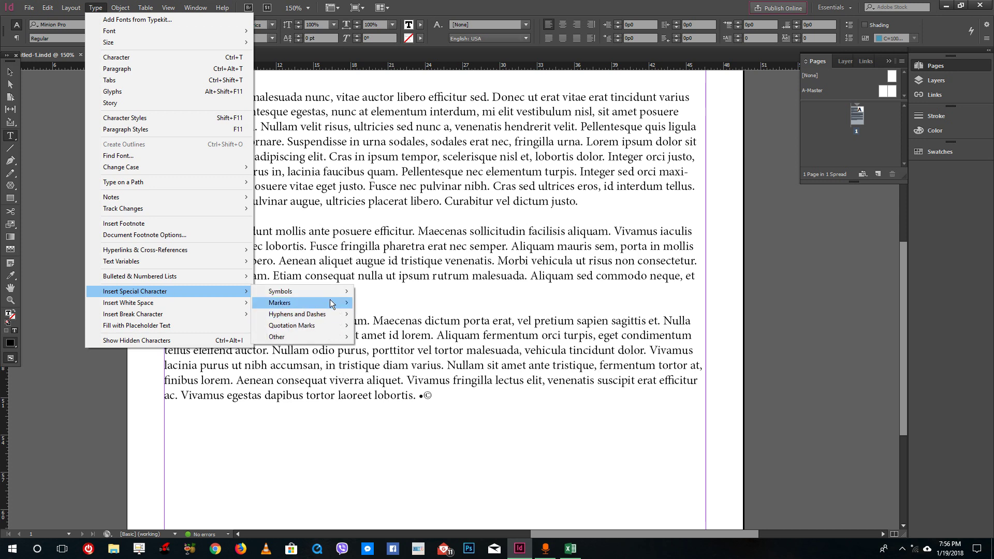
{"action": "mouse_move", "coordinate": [345, 295]}
{"action": "left_click", "coordinate": [402, 348]}
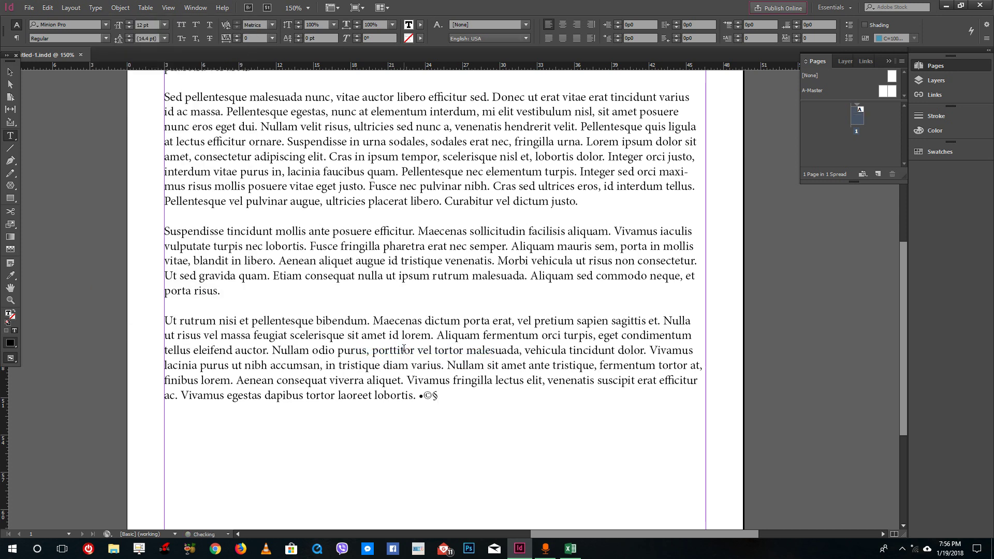
{"action": "key", "text": "shift+Left"}
{"action": "key", "text": "shift+Left"}
{"action": "key", "text": "shift+Left"}
{"action": "left_click", "coordinate": [447, 393]}
{"action": "left_click", "coordinate": [95, 8]}
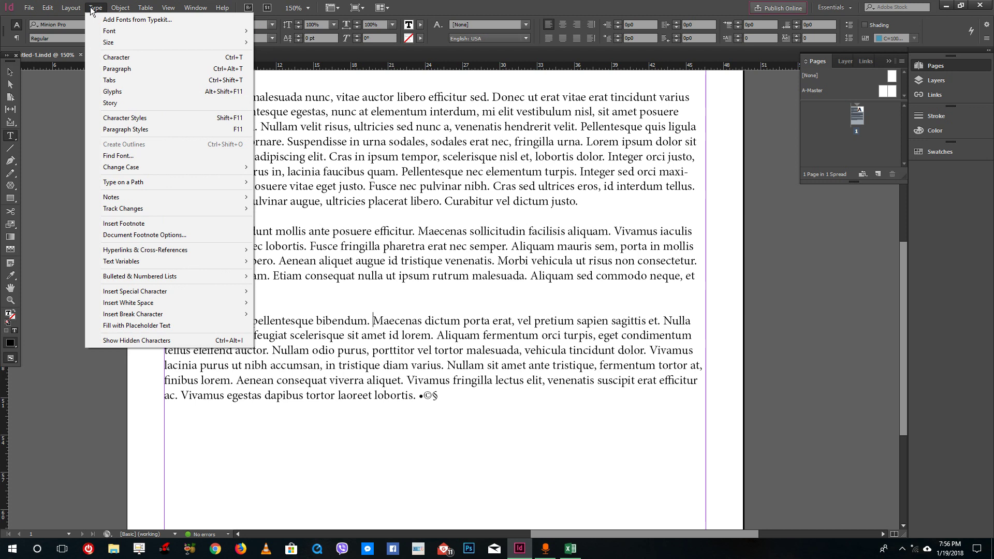
{"action": "left_click", "coordinate": [113, 92]}
Move the Glyphs panel up and right and select the hyphen glyph in the Minion Pro grid
{"action": "left_click_drag", "start_coordinate": [539, 214], "coordinate": [696, 183]}
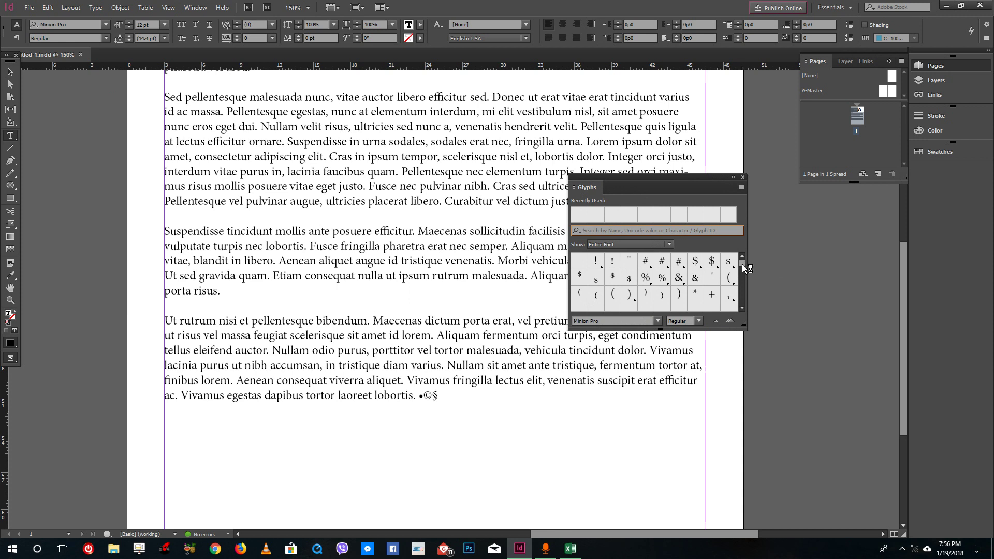
{"action": "left_click", "coordinate": [744, 310]}
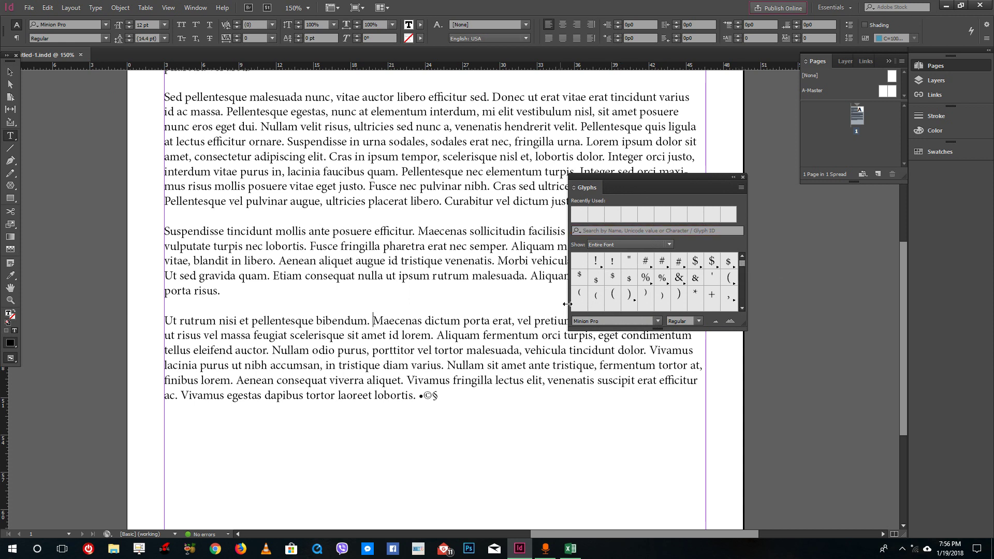
{"action": "left_click_drag", "start_coordinate": [665, 182], "coordinate": [700, 185]}
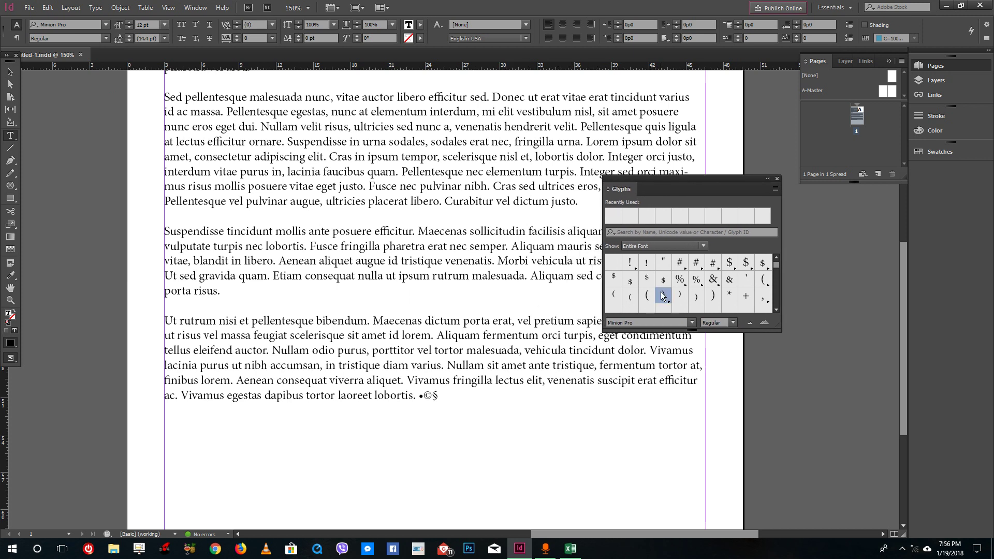
{"action": "scroll", "coordinate": [662, 296], "scroll_direction": "down", "scroll_amount": 2}
{"action": "scroll", "coordinate": [662, 296], "scroll_direction": "up", "scroll_amount": 2}
{"action": "scroll", "coordinate": [775, 267], "scroll_direction": "down", "scroll_amount": 2}
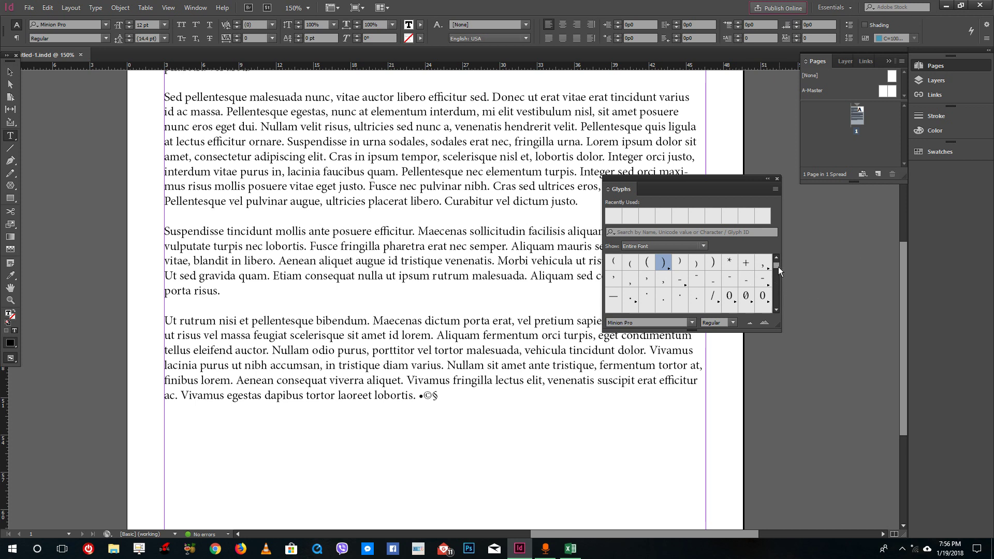
{"action": "left_click", "coordinate": [729, 278]}
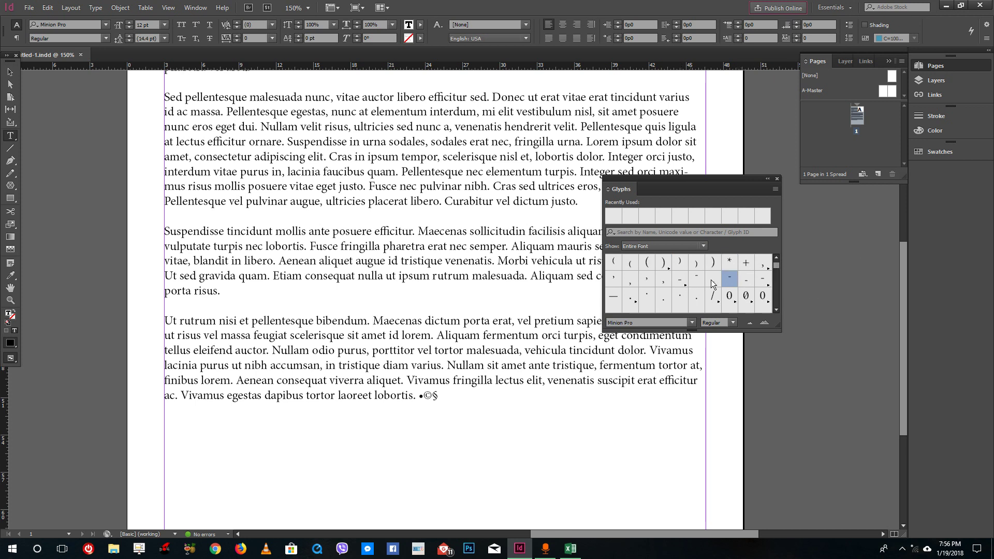
Enlarge the Glyphs panel and scroll the Entire Font grid back up to its top rows
{"action": "scroll", "coordinate": [762, 272], "scroll_direction": "up", "scroll_amount": 1}
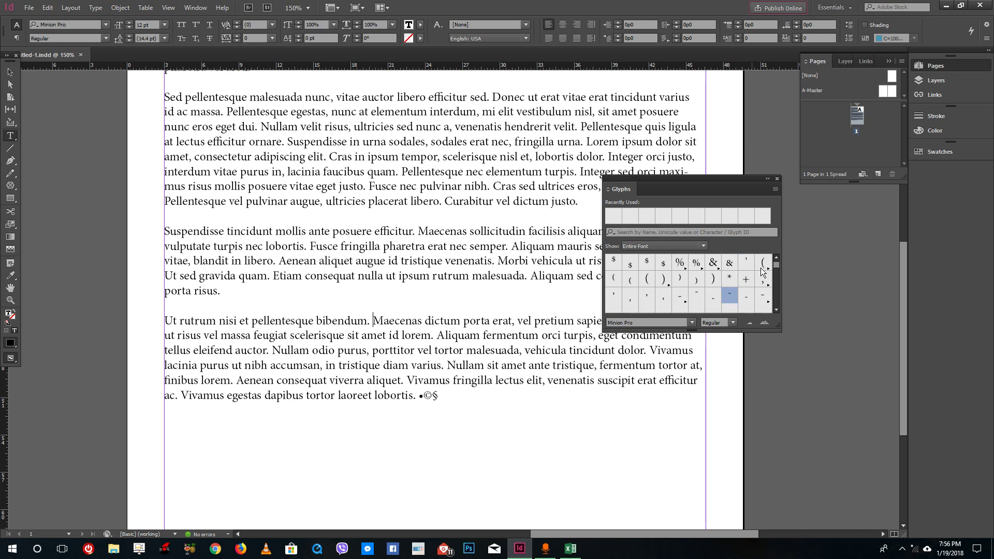
{"action": "scroll", "coordinate": [777, 266], "scroll_direction": "down", "scroll_amount": 2}
{"action": "scroll", "coordinate": [724, 281], "scroll_direction": "up", "scroll_amount": 1}
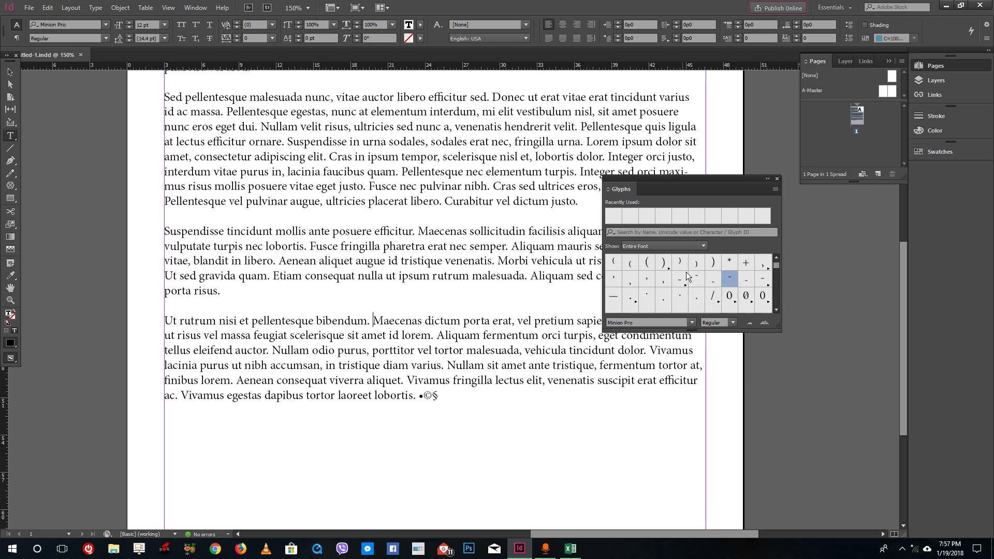
{"action": "left_click", "coordinate": [777, 256]}
{"action": "left_click", "coordinate": [776, 309]}
{"action": "left_click", "coordinate": [777, 309]}
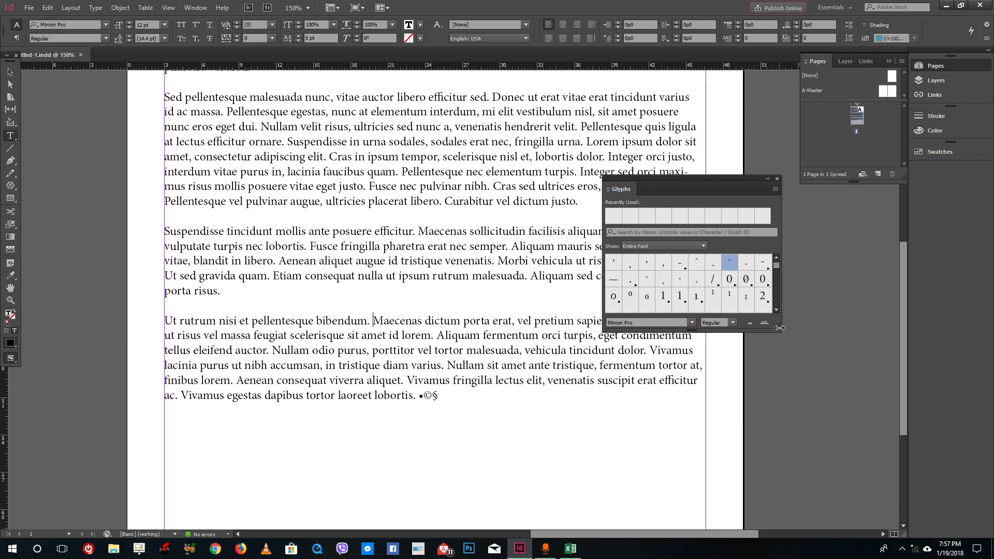
{"action": "left_click_drag", "start_coordinate": [779, 328], "coordinate": [932, 475]}
{"action": "scroll", "coordinate": [930, 328], "scroll_direction": "down", "scroll_amount": 1}
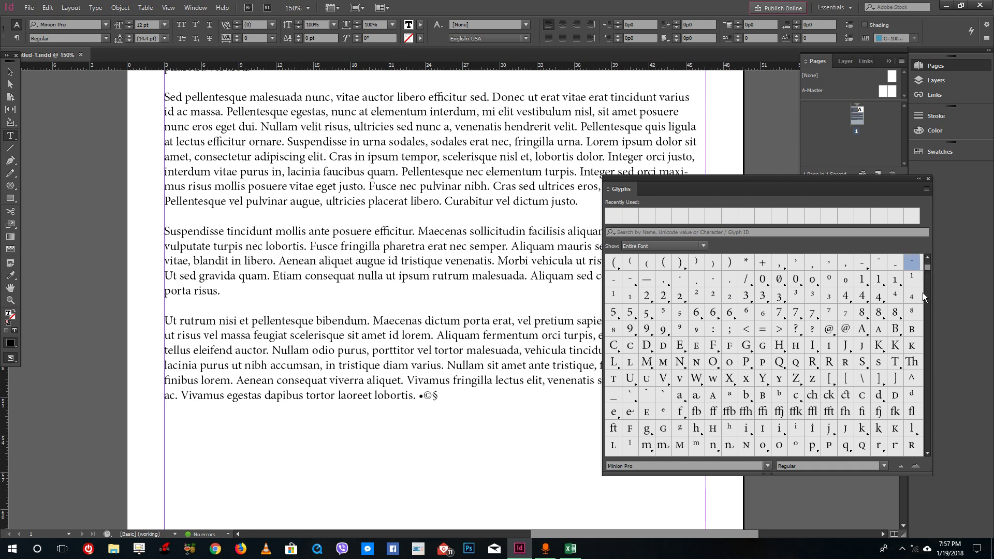
{"action": "scroll", "coordinate": [845, 361], "scroll_direction": "down", "scroll_amount": 5}
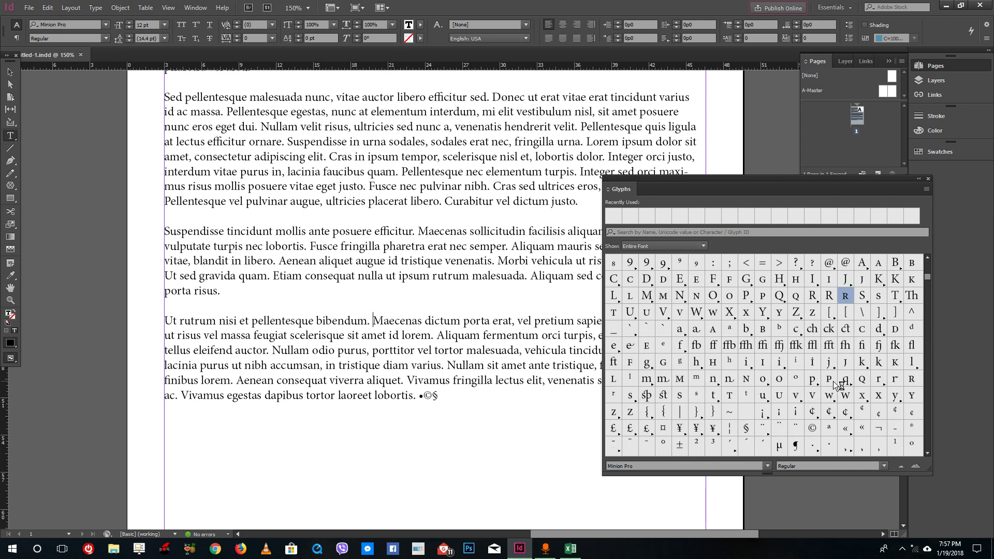
{"action": "scroll", "coordinate": [812, 430], "scroll_direction": "down", "scroll_amount": 3}
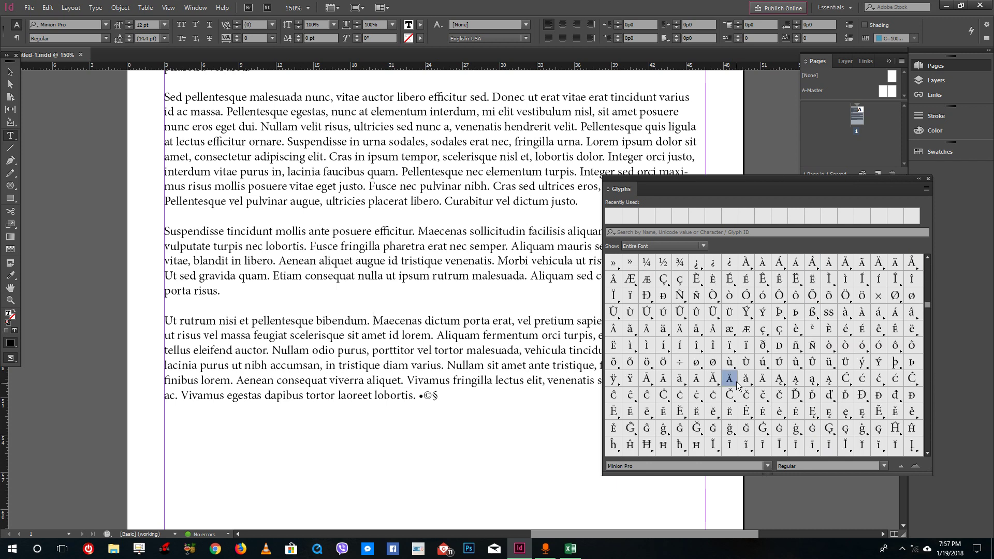
{"action": "scroll", "coordinate": [740, 384], "scroll_direction": "down", "scroll_amount": 3}
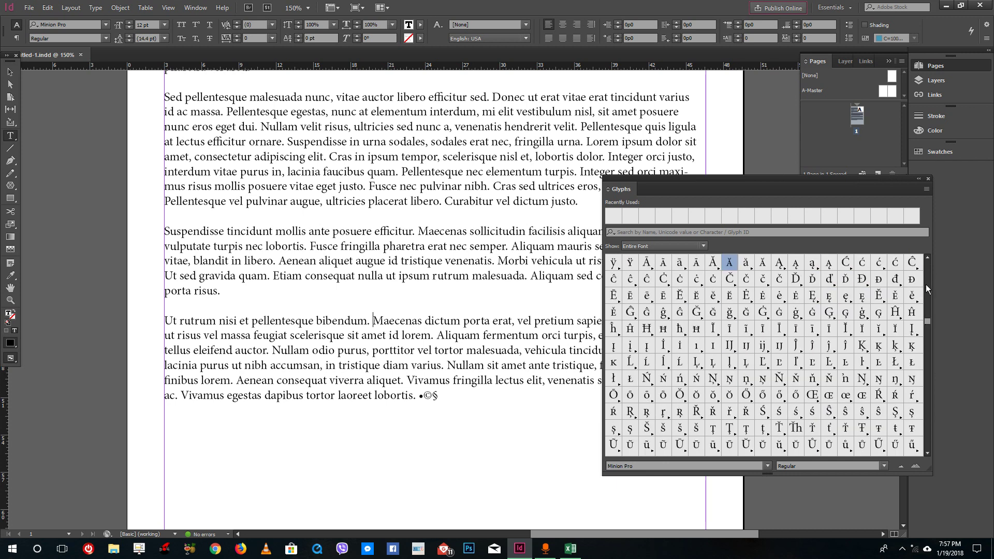
{"action": "scroll", "coordinate": [728, 277], "scroll_direction": "up", "scroll_amount": 6}
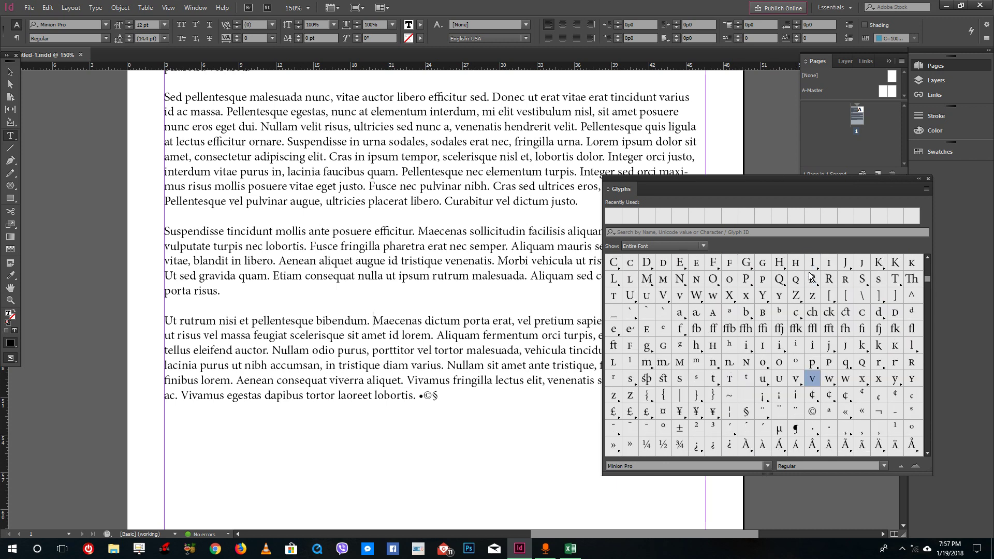
{"action": "left_click_drag", "start_coordinate": [924, 290], "coordinate": [930, 255]}
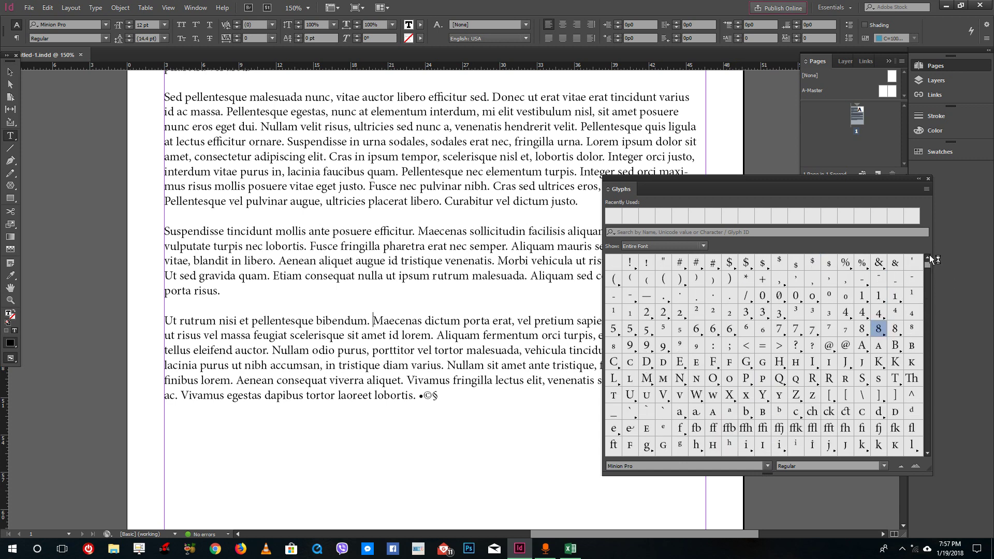
Insert a dollar sign before 'Maecenas', then replace it with the Th ligature from Standard Ligatures
{"action": "double_click", "coordinate": [729, 263]}
{"action": "left_click_drag", "start_coordinate": [381, 321], "coordinate": [374, 321]}
{"action": "left_click", "coordinate": [759, 347]}
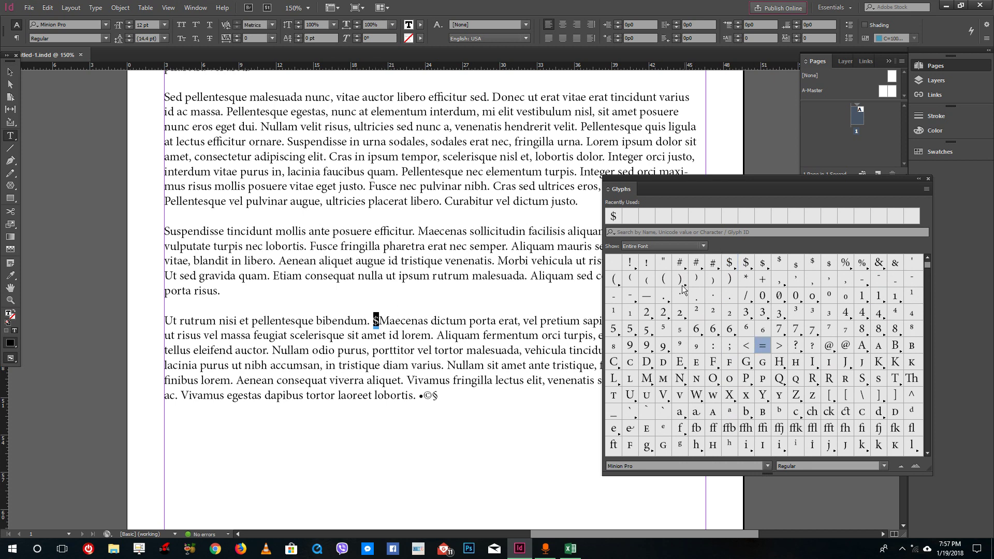
{"action": "left_click", "coordinate": [639, 249]}
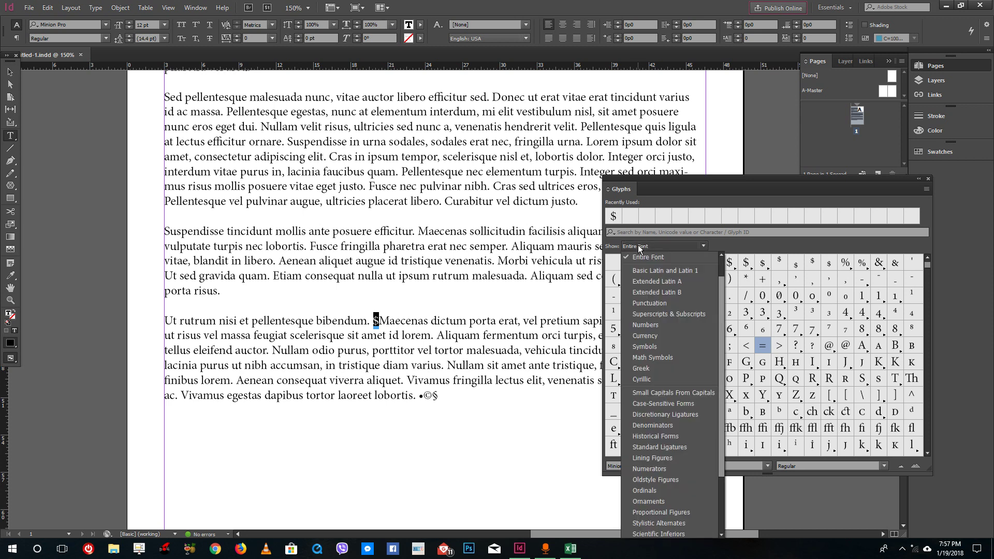
{"action": "left_click", "coordinate": [650, 303]}
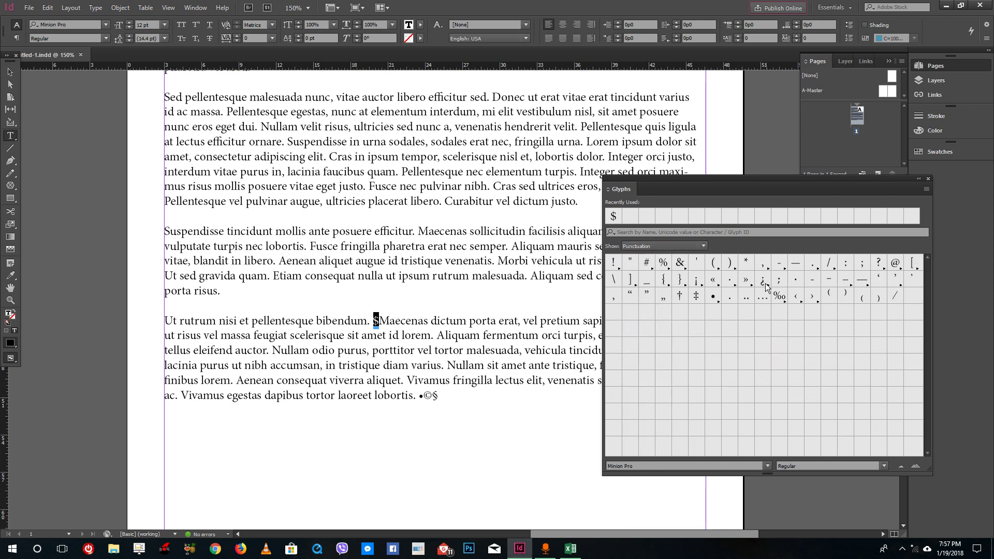
{"action": "left_click", "coordinate": [689, 245]}
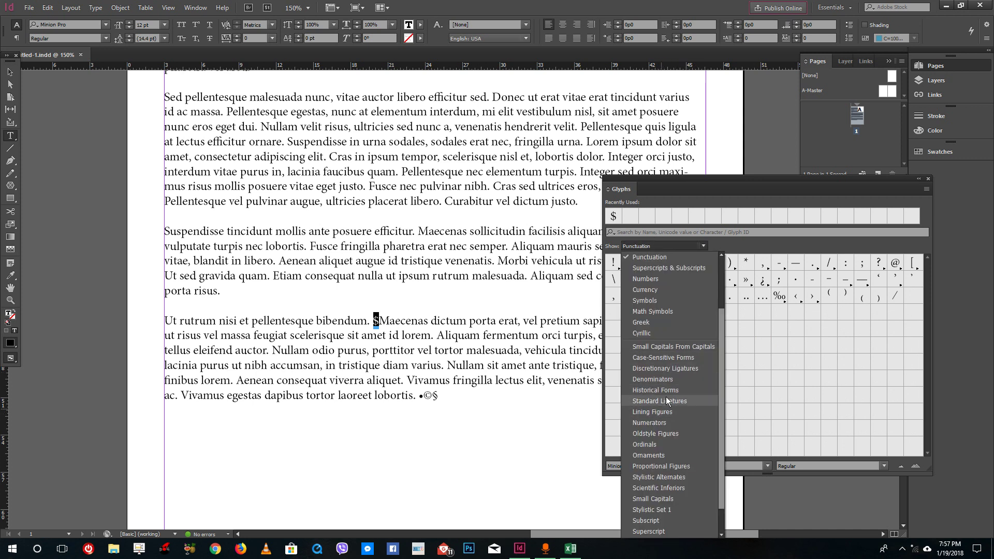
{"action": "left_click", "coordinate": [679, 403]}
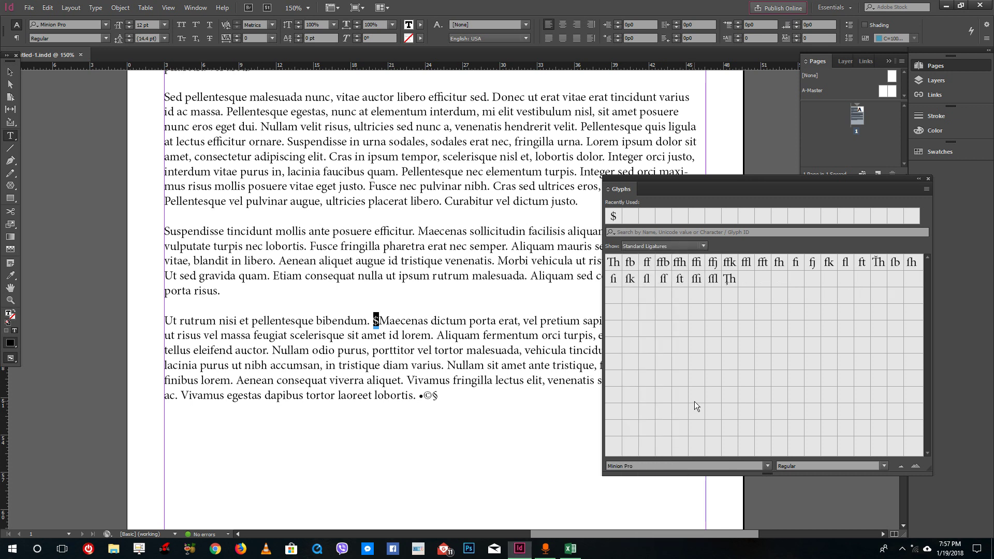
{"action": "double_click", "coordinate": [614, 263]}
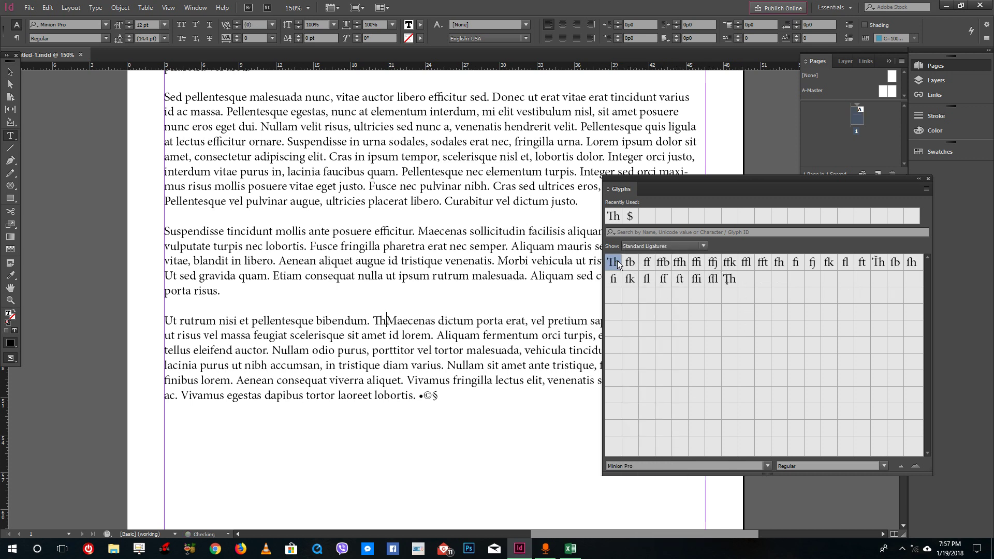
Filter the Glyphs panel through Superscript, Greek and then Historical Forms
{"action": "left_click", "coordinate": [665, 244]}
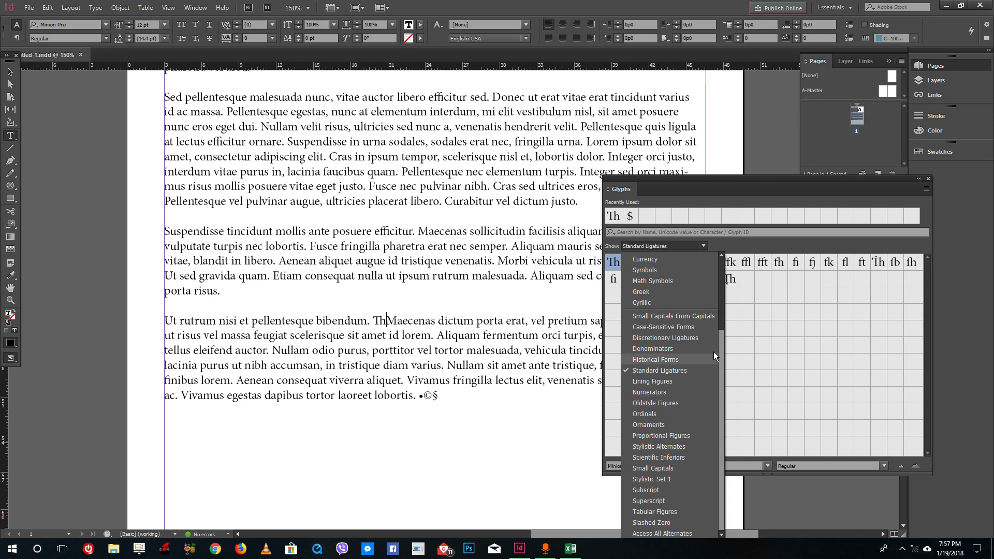
{"action": "scroll", "coordinate": [713, 330], "scroll_direction": "up", "scroll_amount": 1}
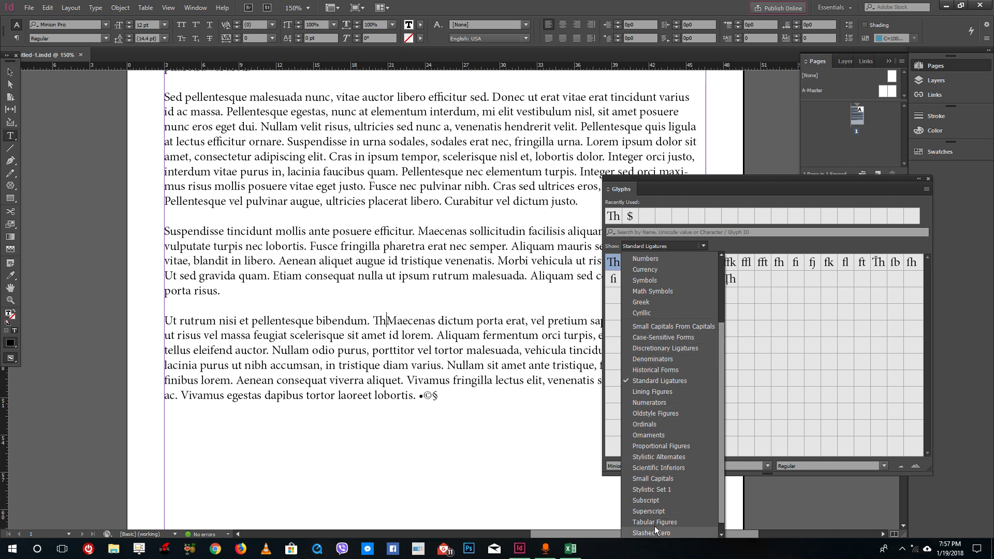
{"action": "left_click", "coordinate": [663, 511]}
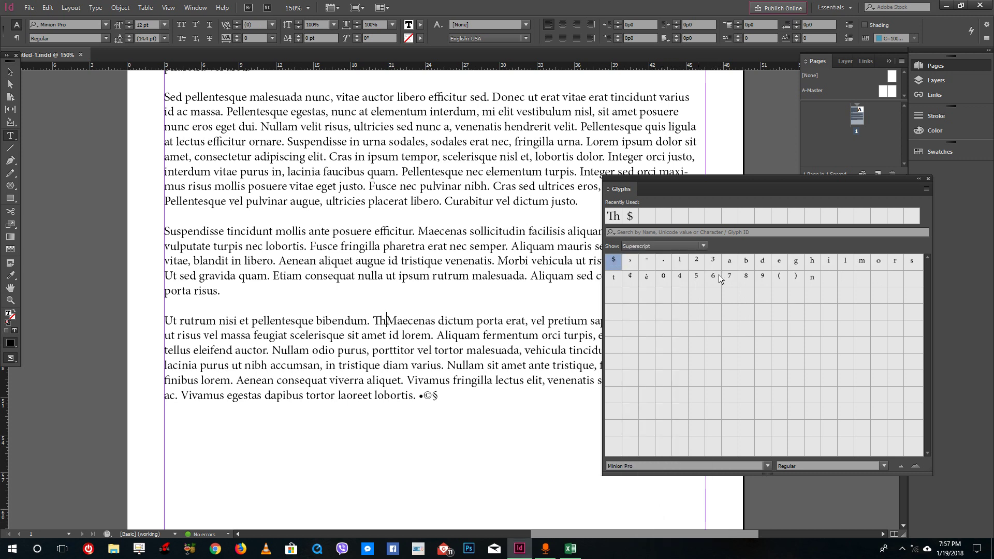
{"action": "left_click", "coordinate": [687, 245]}
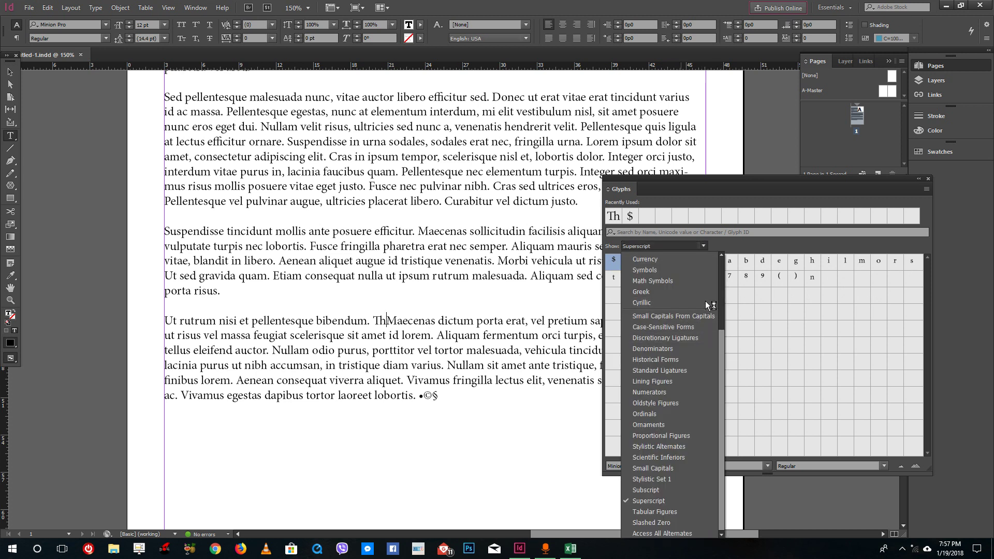
{"action": "left_click", "coordinate": [683, 292]}
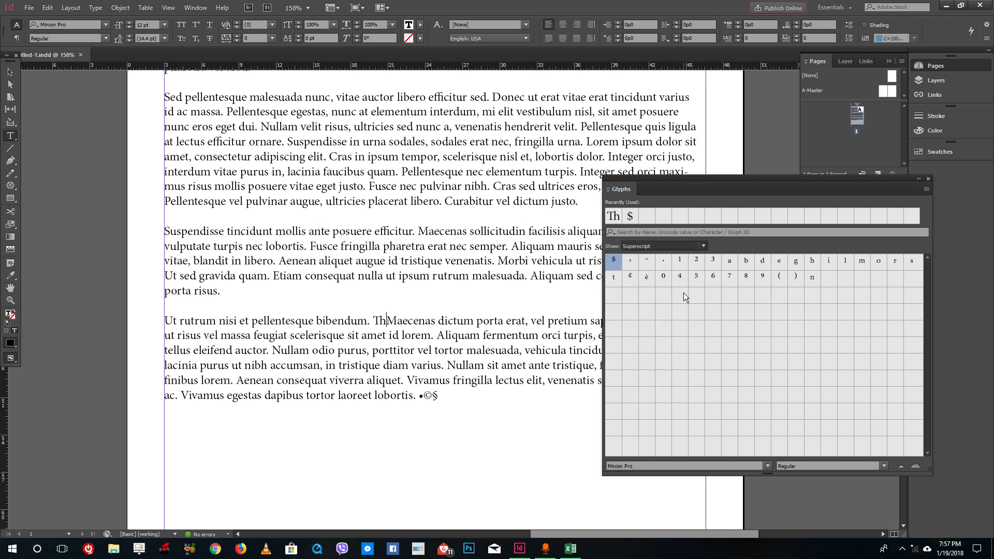
{"action": "left_click", "coordinate": [680, 245]}
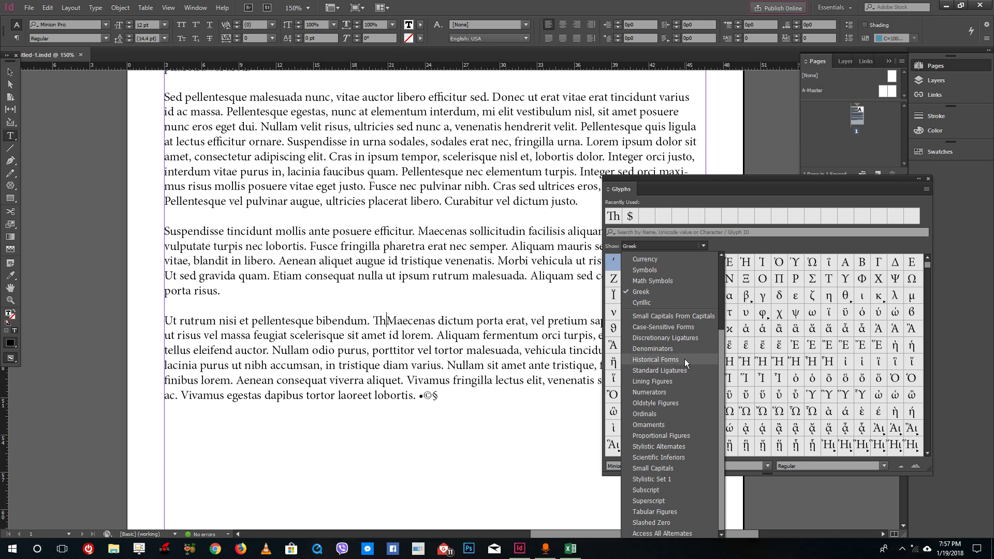
{"action": "left_click", "coordinate": [685, 359]}
{"action": "left_click", "coordinate": [704, 247]}
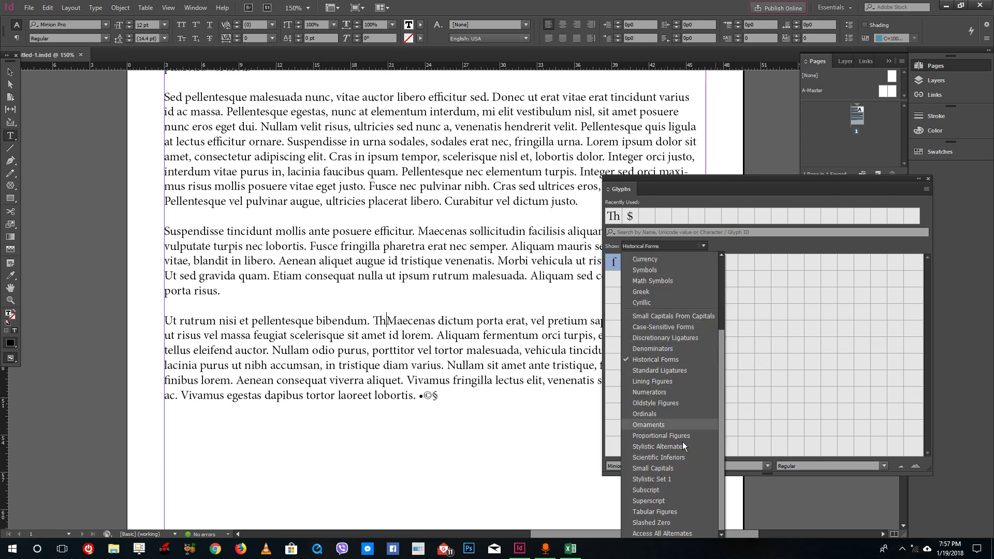
Insert a yen sign from Lining Figures and two more Th ligatures, giving 'Th¥ThTh'
{"action": "left_click", "coordinate": [701, 383]}
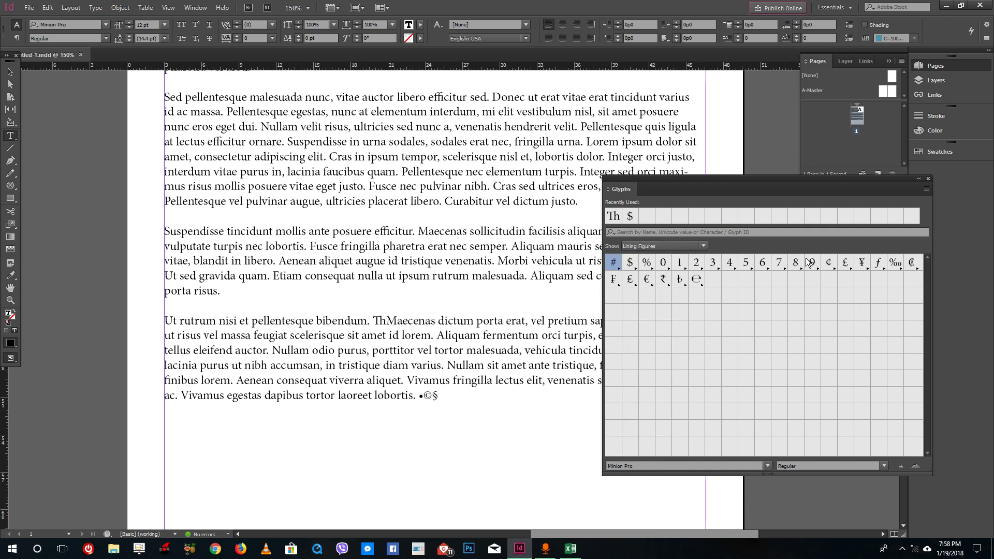
{"action": "double_click", "coordinate": [862, 264]}
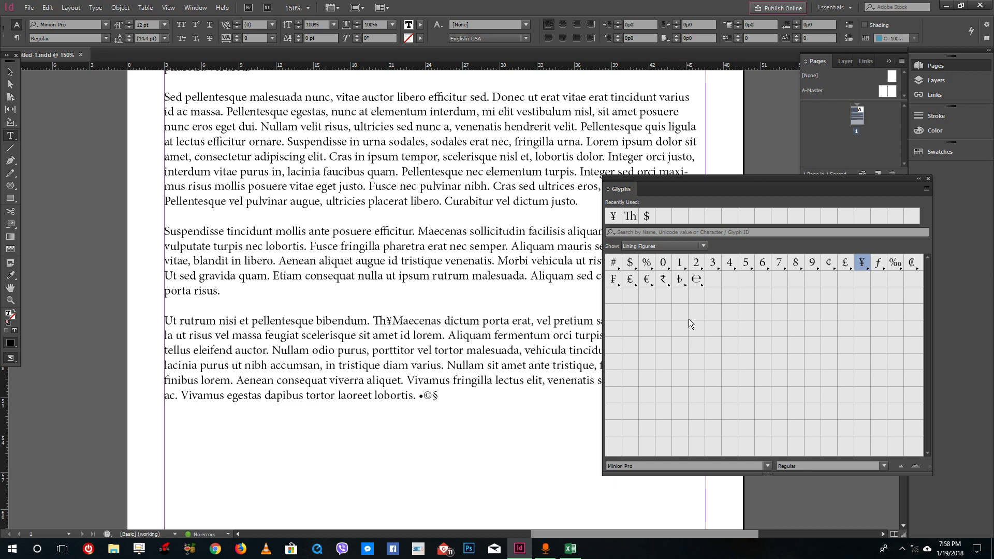
{"action": "double_click", "coordinate": [631, 218]}
{"action": "double_click", "coordinate": [630, 217]}
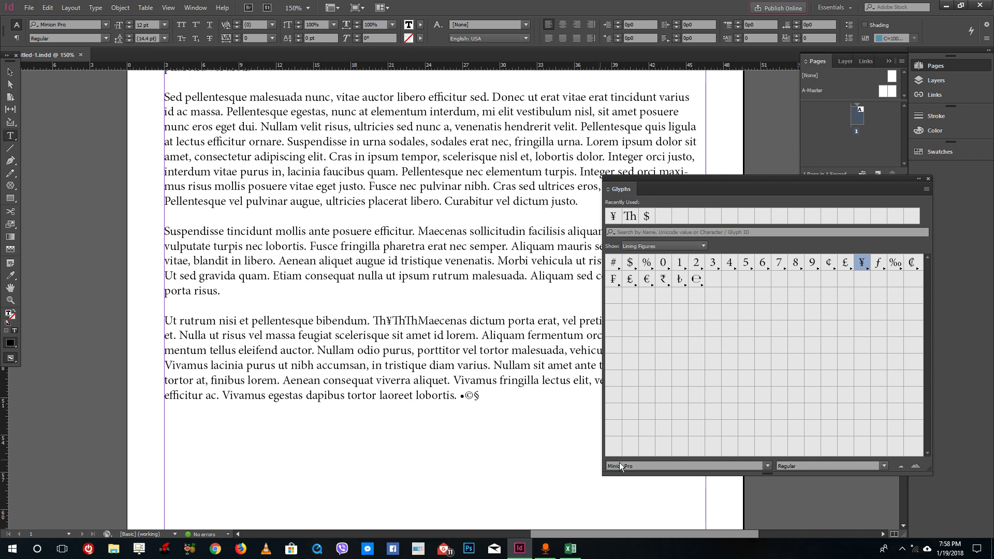
{"action": "left_click", "coordinate": [767, 469]}
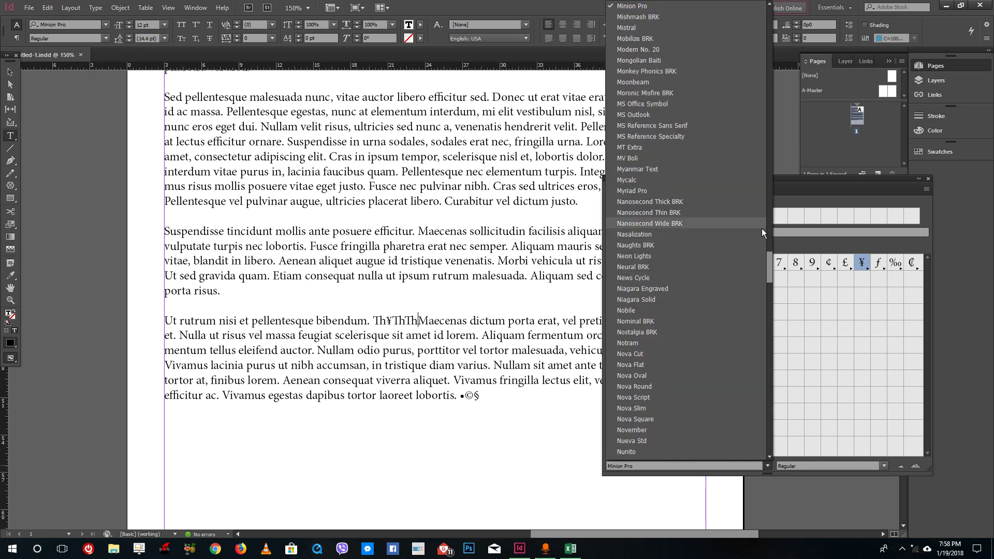
Switch the Glyphs font to Dubai and insert ℗, ™ and ℠ before 'Maecenas'
{"action": "left_click_drag", "start_coordinate": [770, 265], "coordinate": [772, 433]}
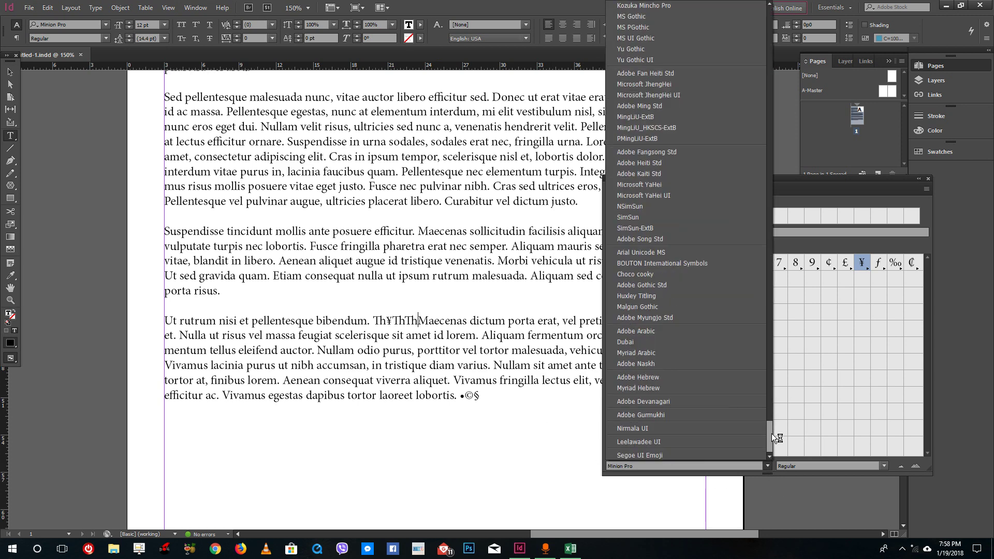
{"action": "left_click", "coordinate": [688, 342]}
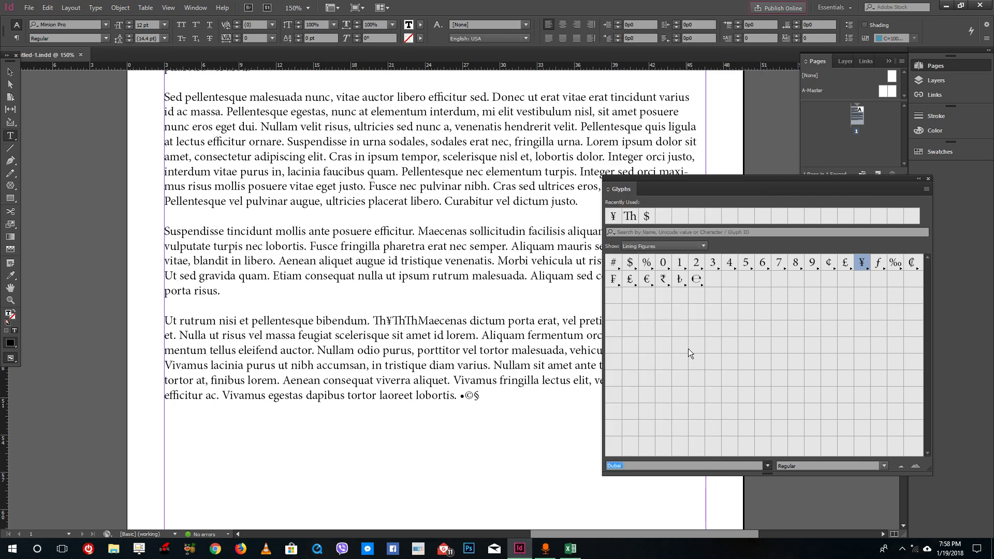
{"action": "left_click_drag", "start_coordinate": [928, 272], "coordinate": [925, 433]}
{"action": "scroll", "coordinate": [925, 432], "scroll_direction": "up", "scroll_amount": 1}
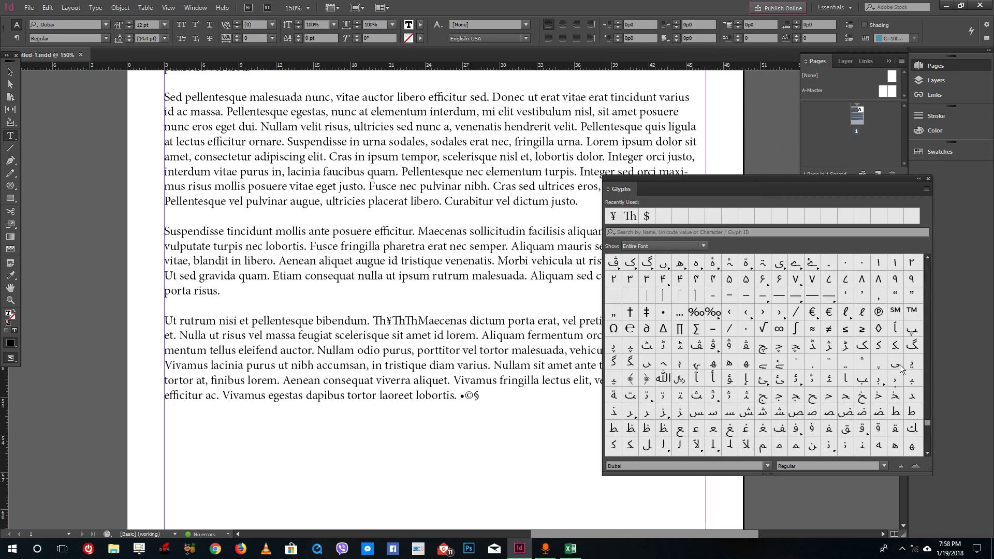
{"action": "double_click", "coordinate": [878, 311]}
{"action": "double_click", "coordinate": [895, 312]}
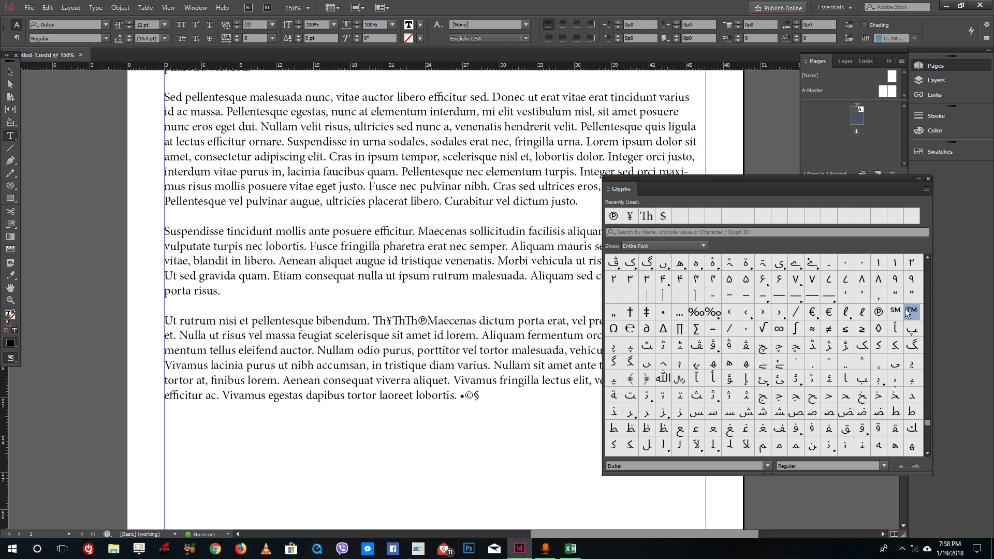
{"action": "double_click", "coordinate": [896, 311]}
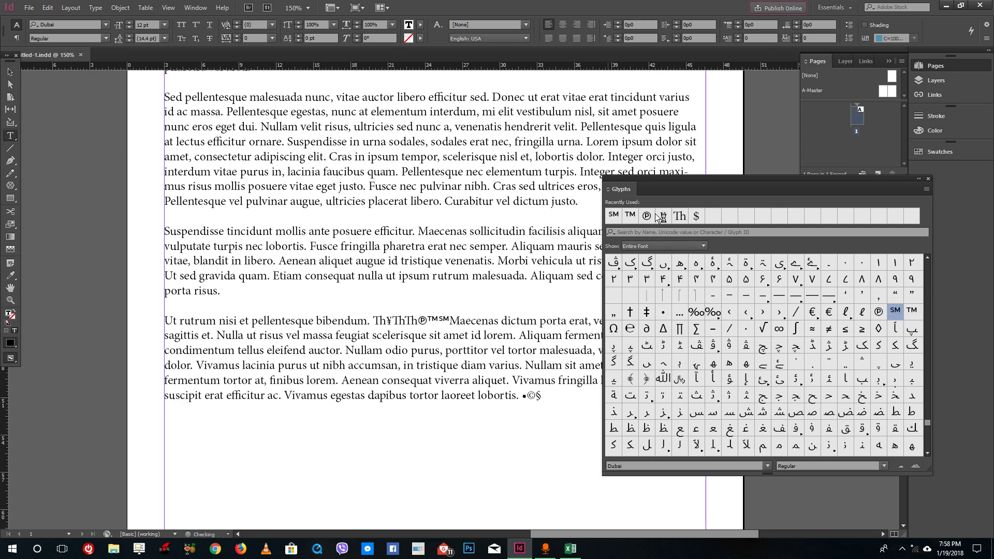